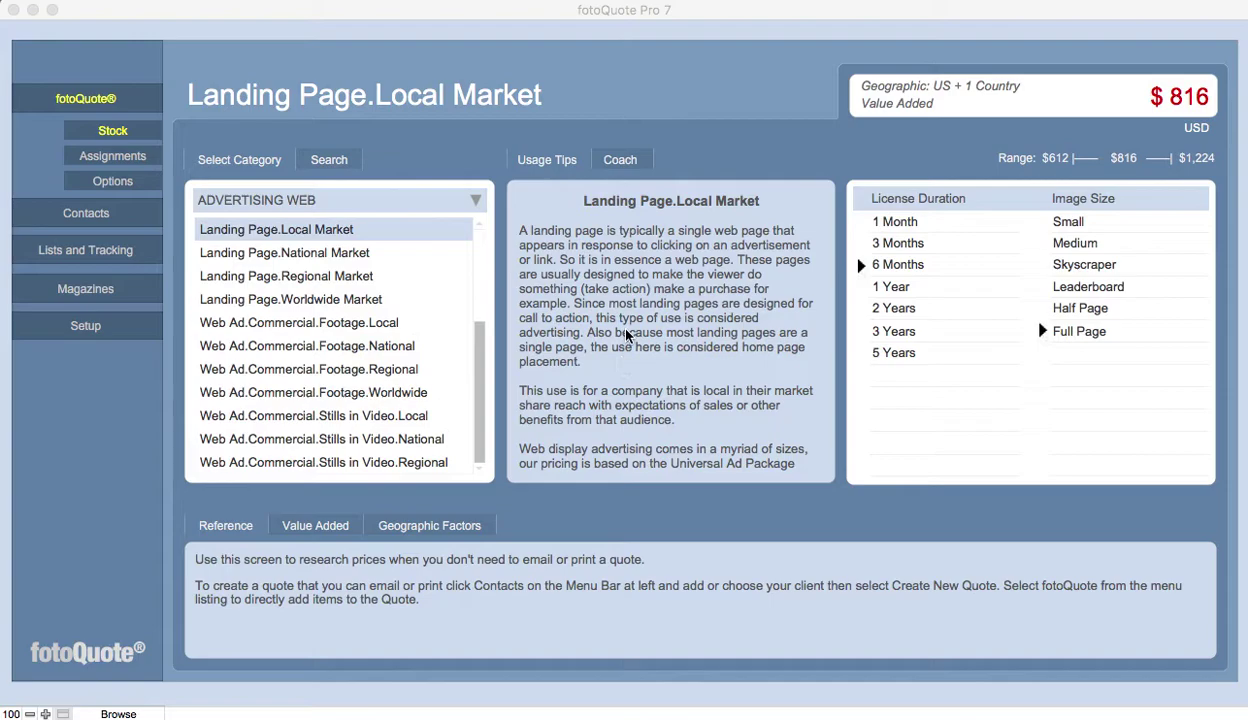
Step: Reselect ADVERTISING WEB to restore Landing Page.Local Market at $236, then view the Steps To A Sale guide
click(109, 132)
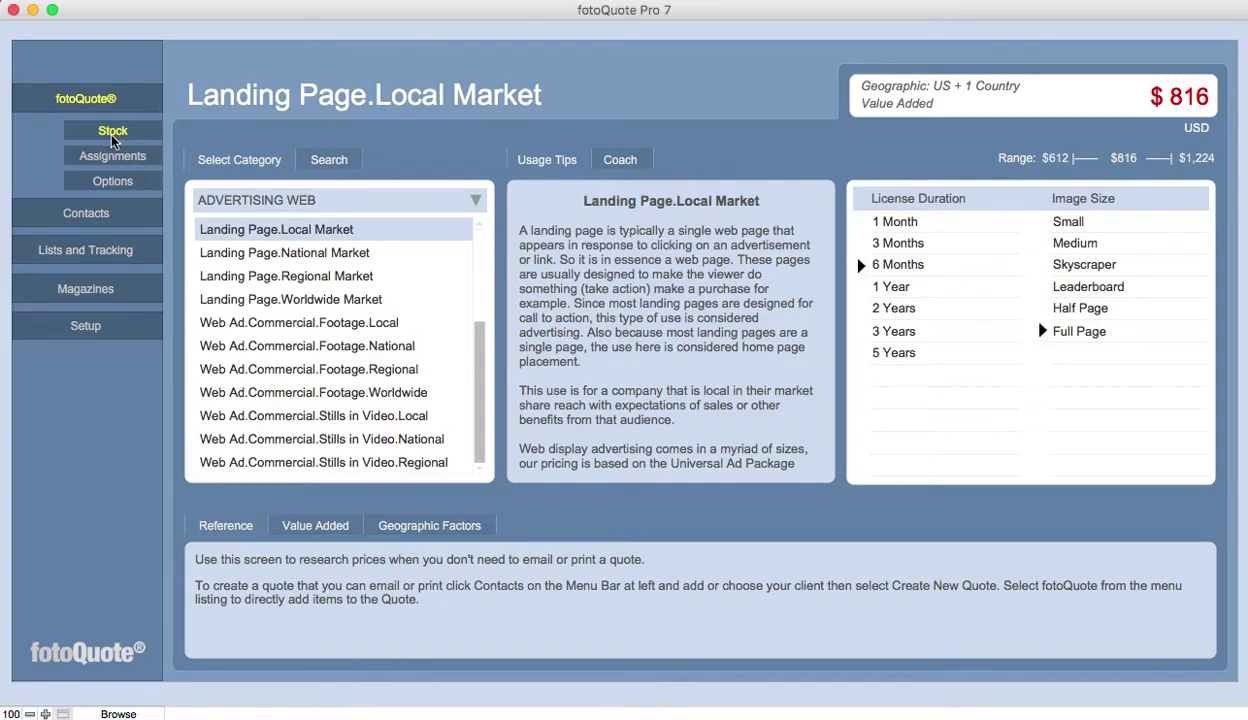
click(474, 201)
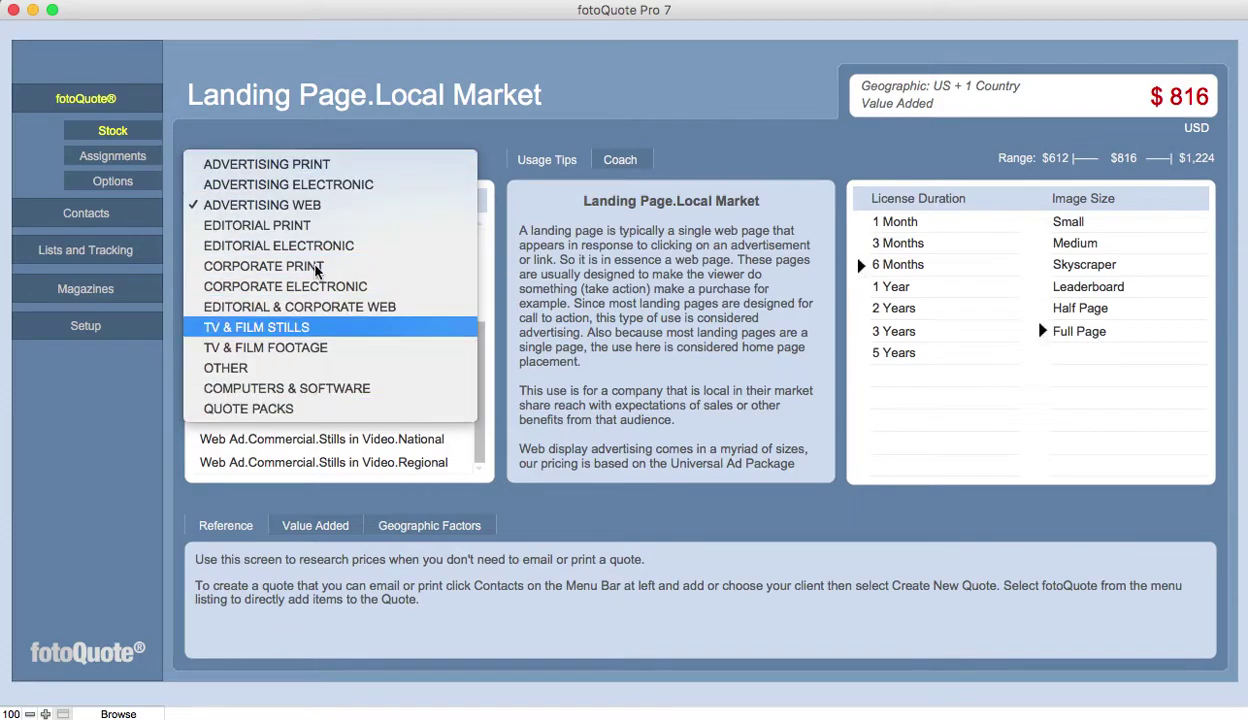
click(298, 204)
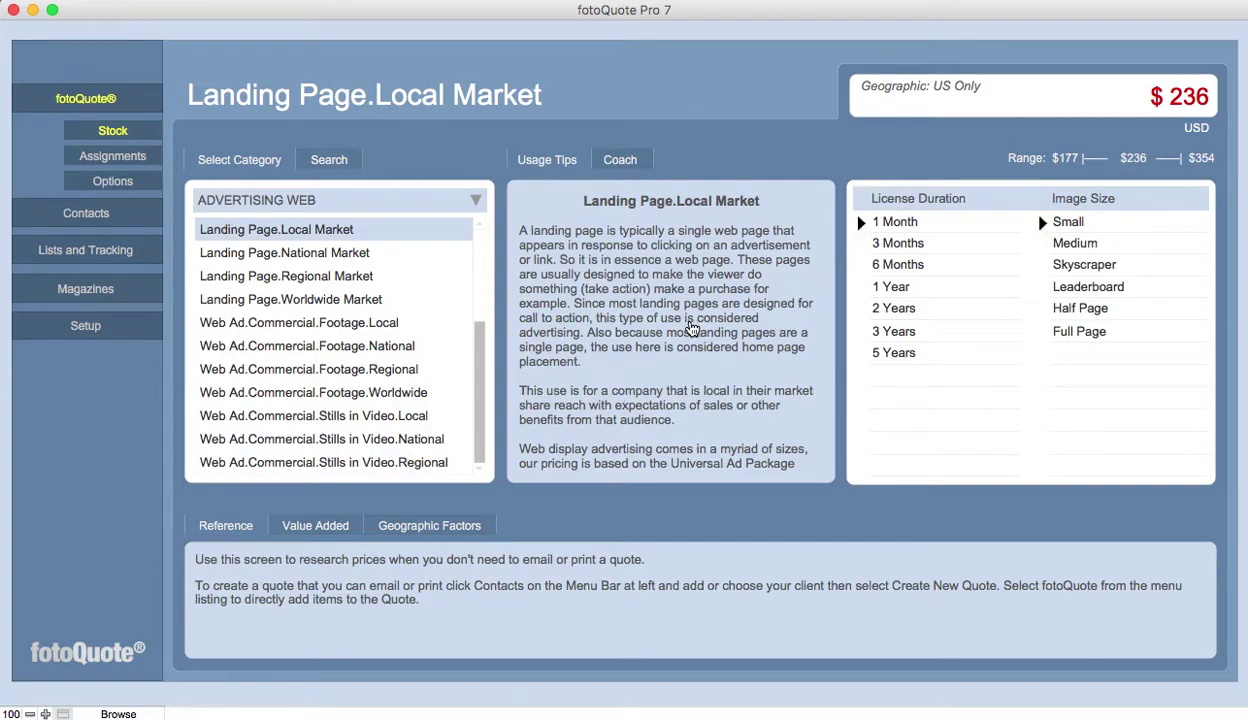
click(622, 160)
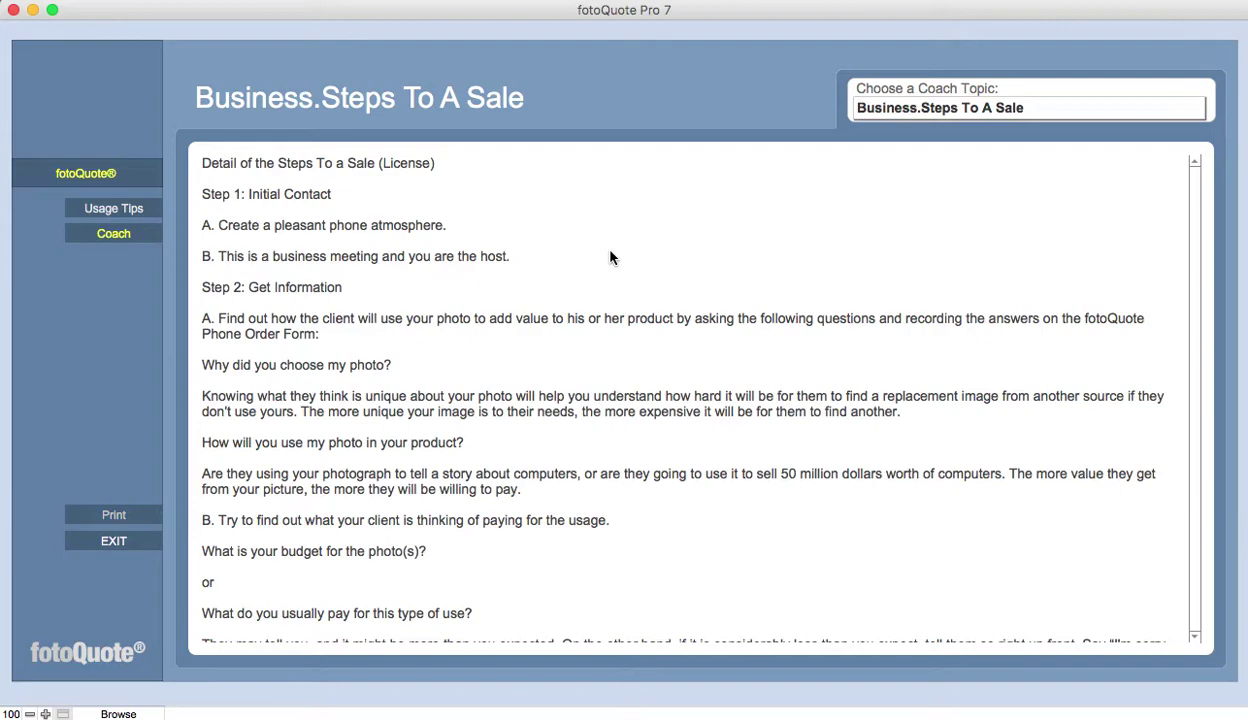
Step: Exit the coaching guide back to stock pricing at $236 for one month, small size
click(113, 540)
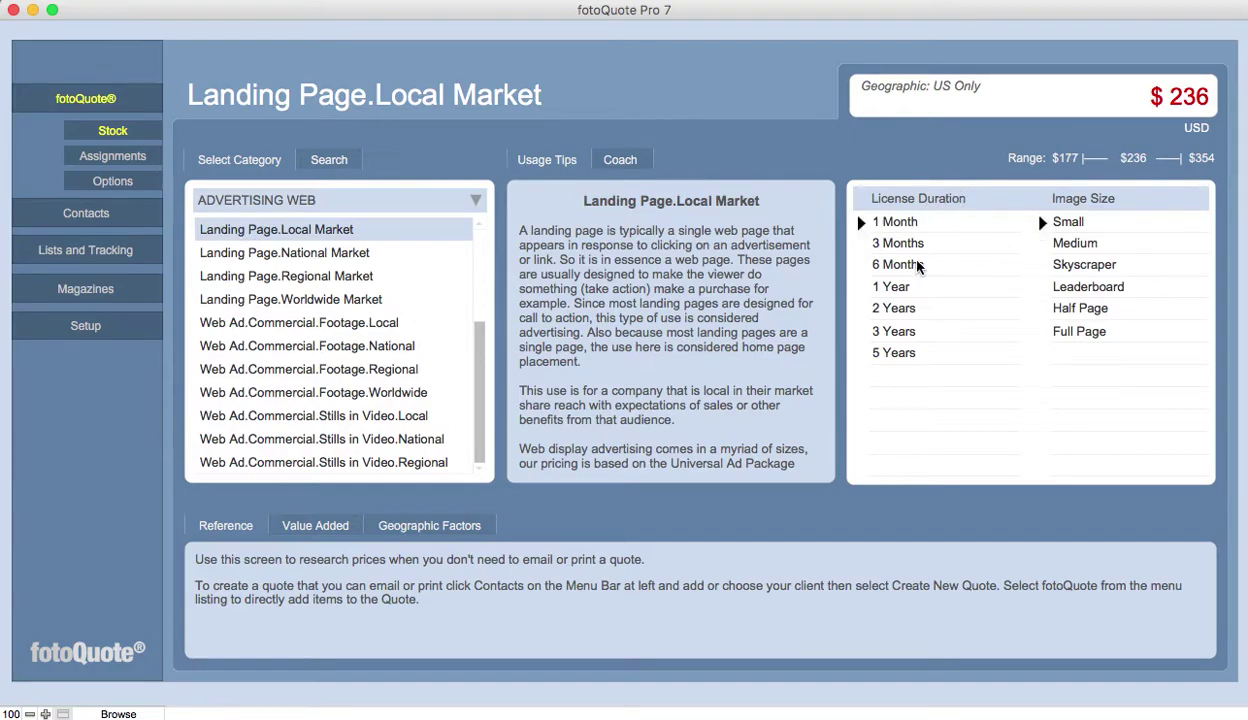
Step: Price the landing page for a 1 Year license at Leaderboard size ($543) and show Geographic Factors
click(884, 243)
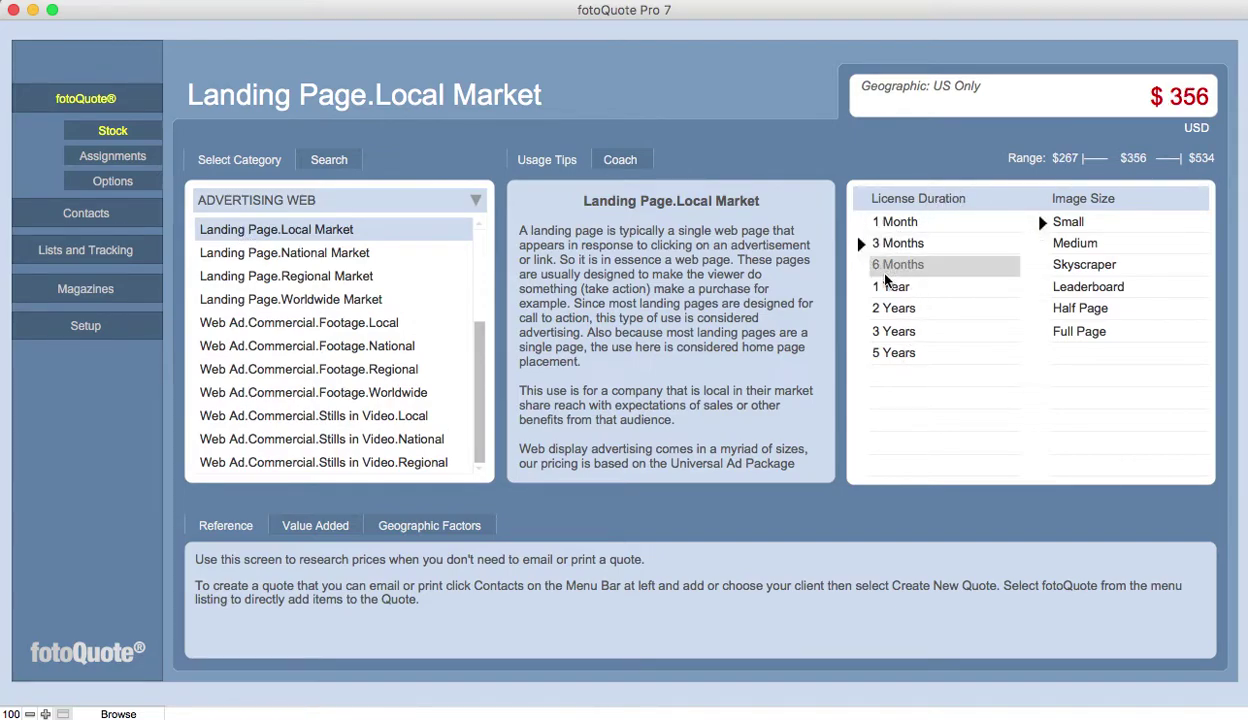
click(890, 287)
click(1073, 243)
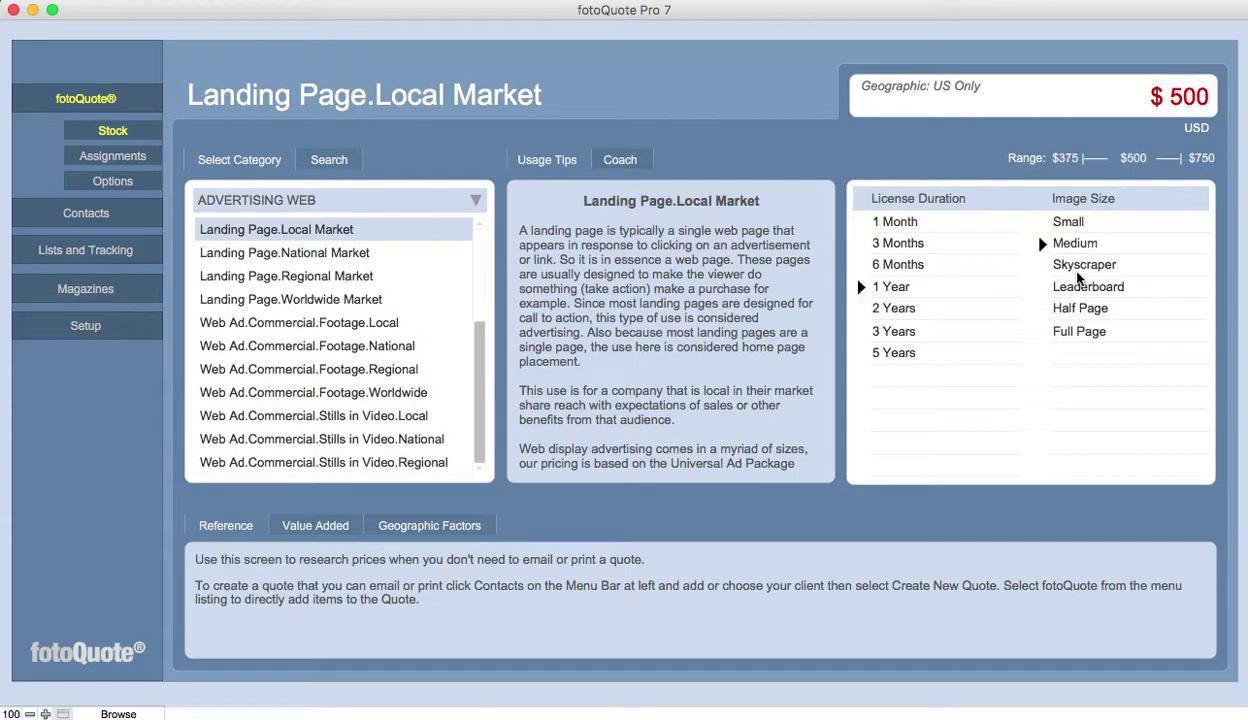
click(1072, 265)
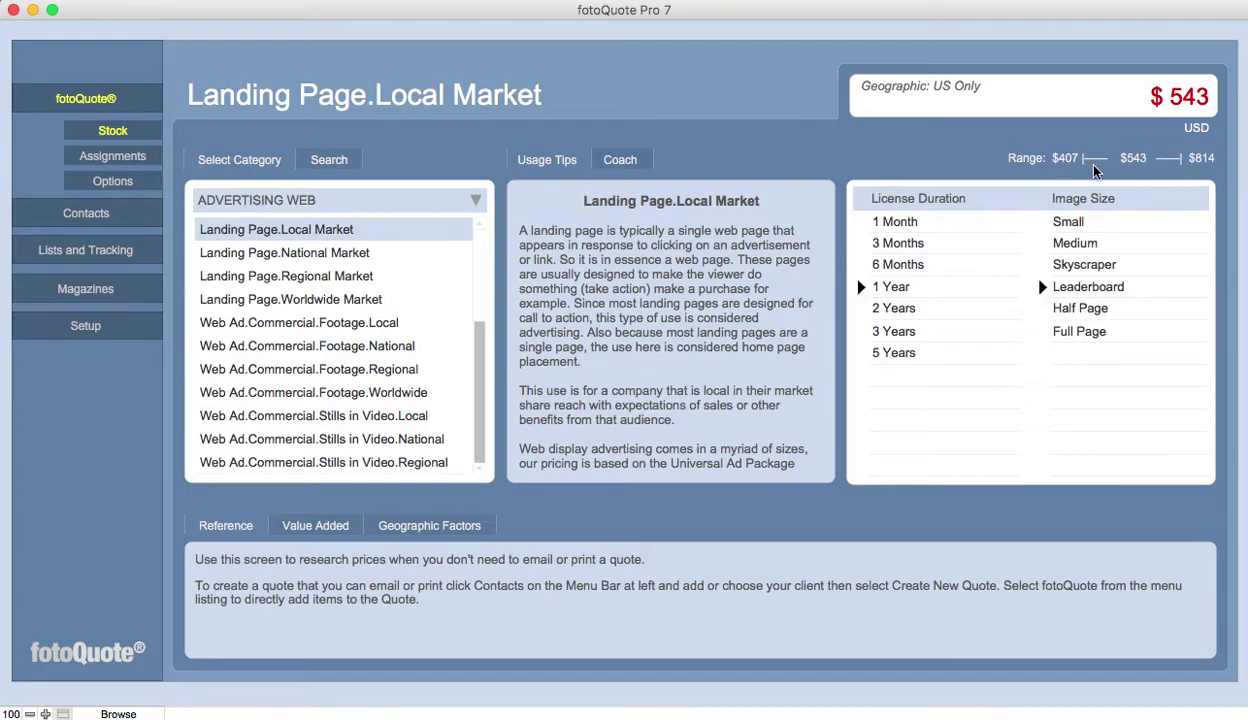
click(415, 525)
Step: Set the territory to Worldwide and add Aerial Photo and Model Released value adds ($1,304)
click(465, 630)
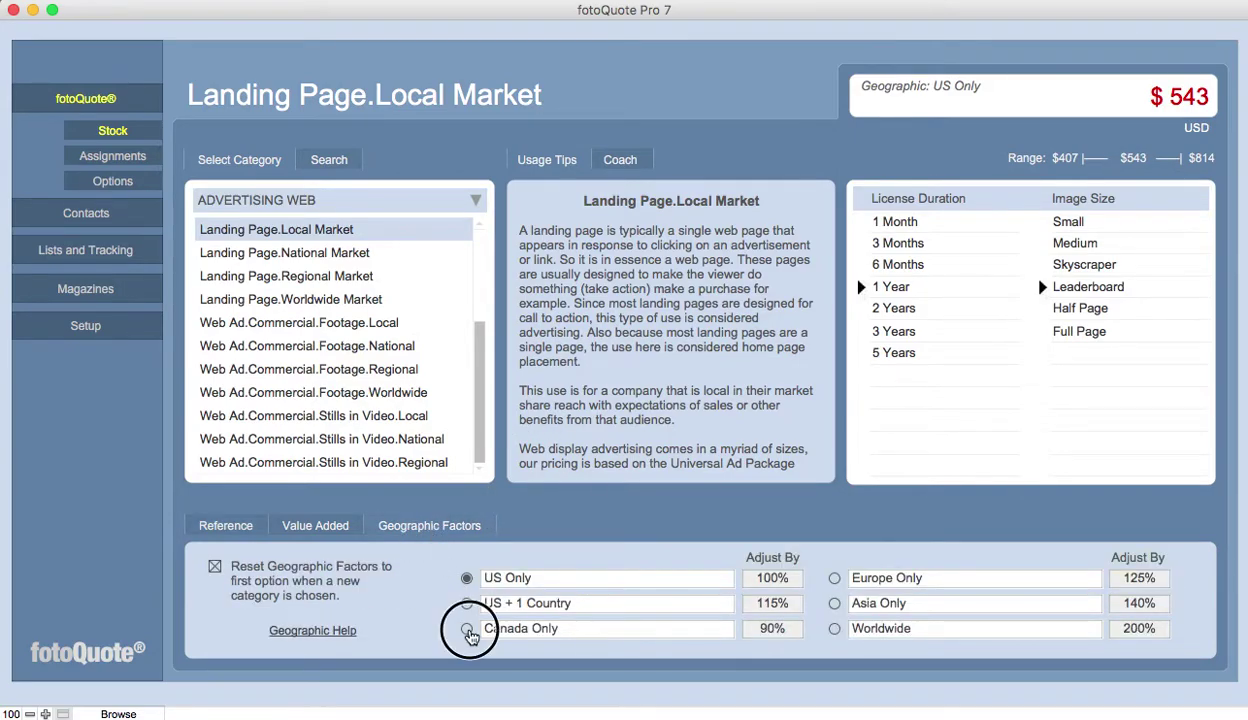
click(834, 628)
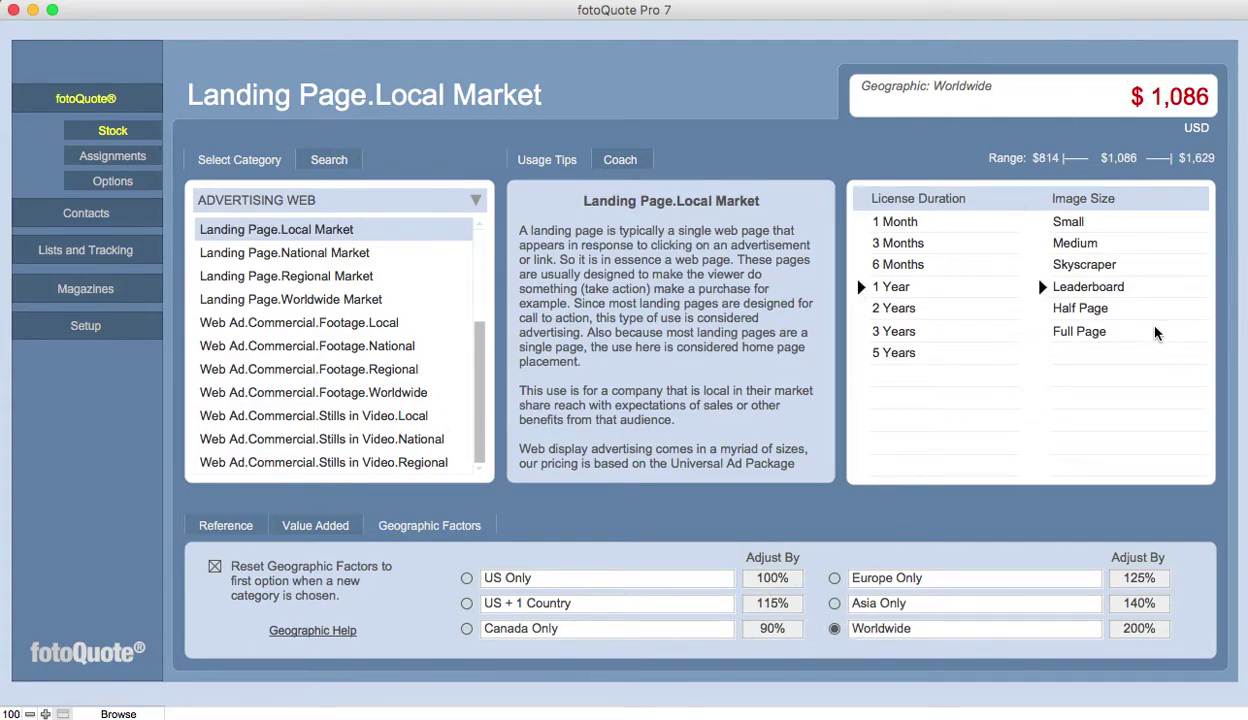
click(314, 527)
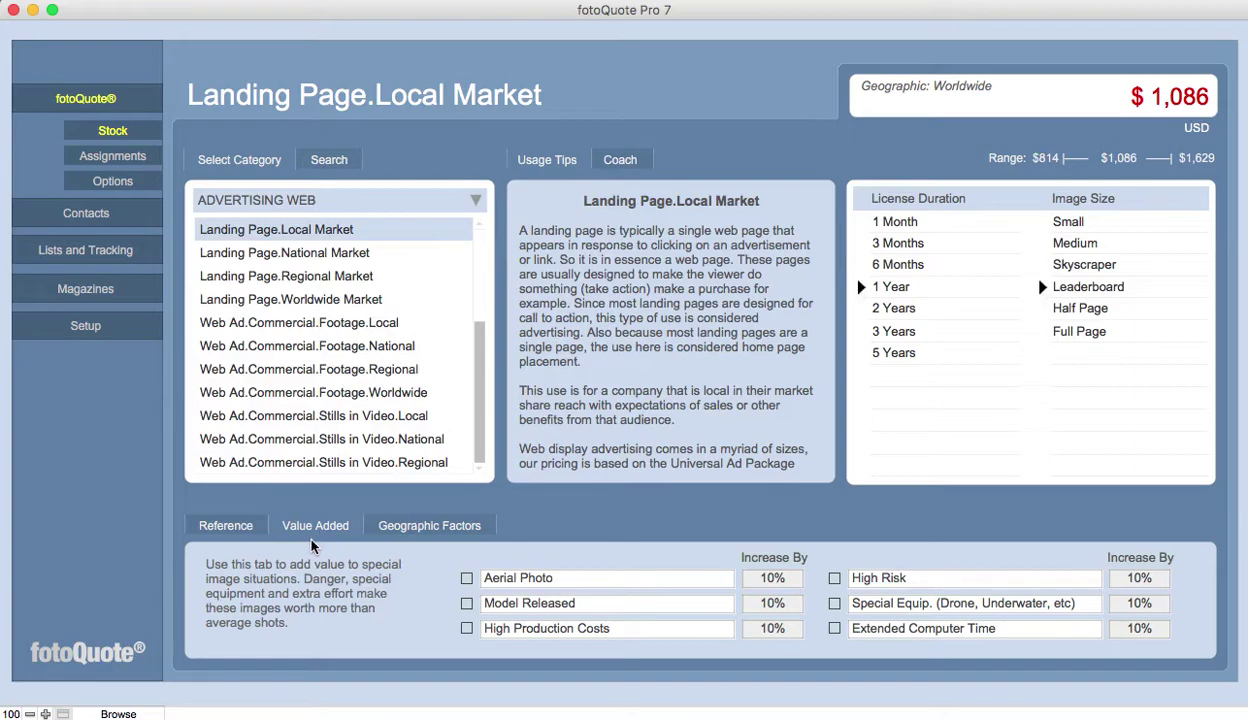
click(466, 578)
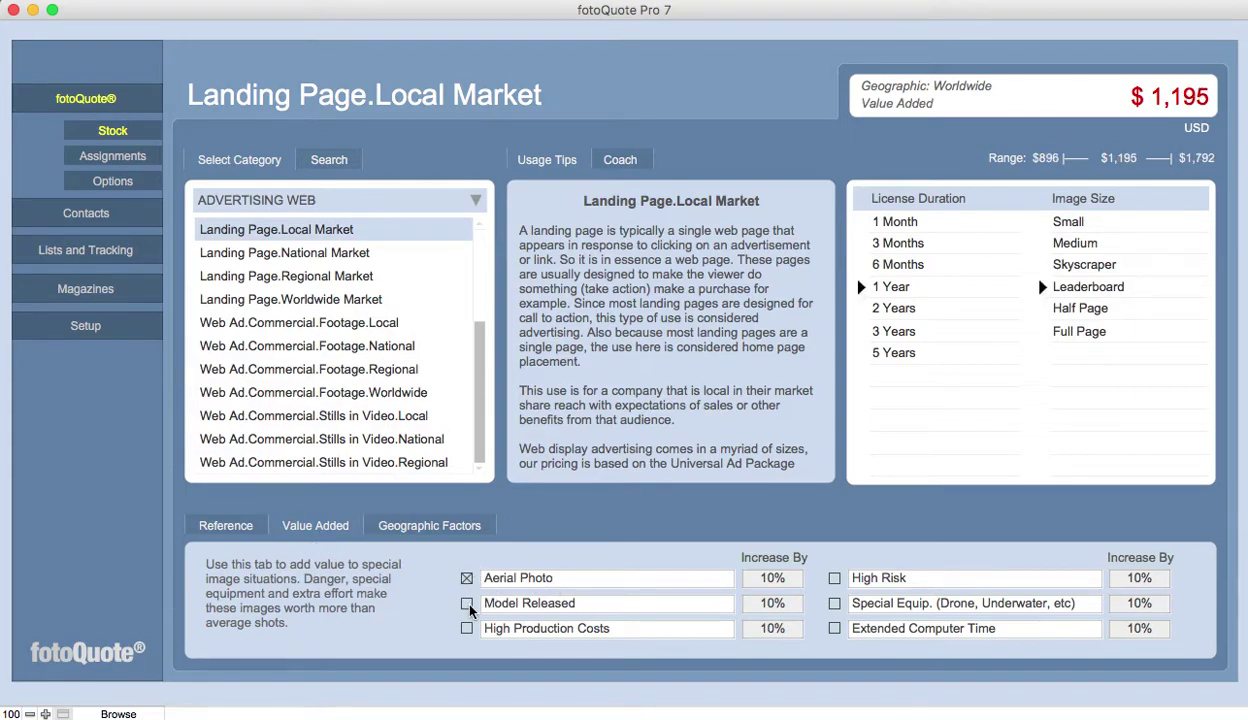
click(466, 603)
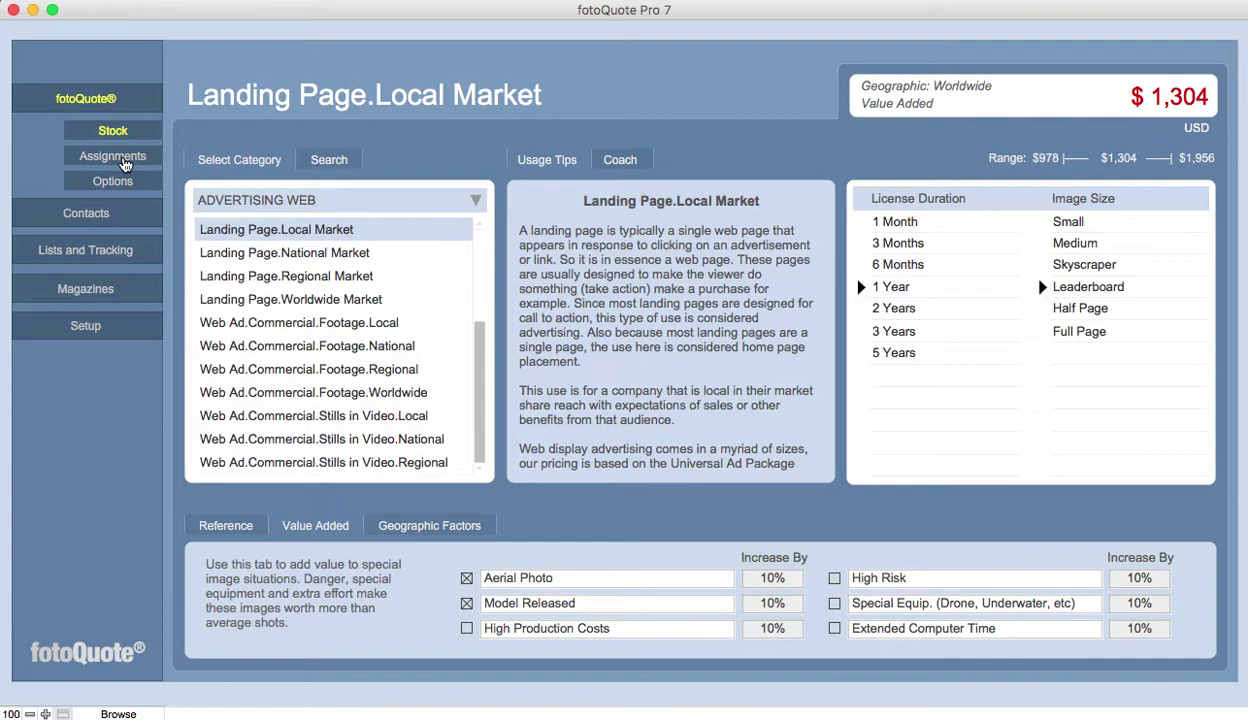
Step: Switch to assignment pricing with Headshots / Portraits as the category
click(120, 158)
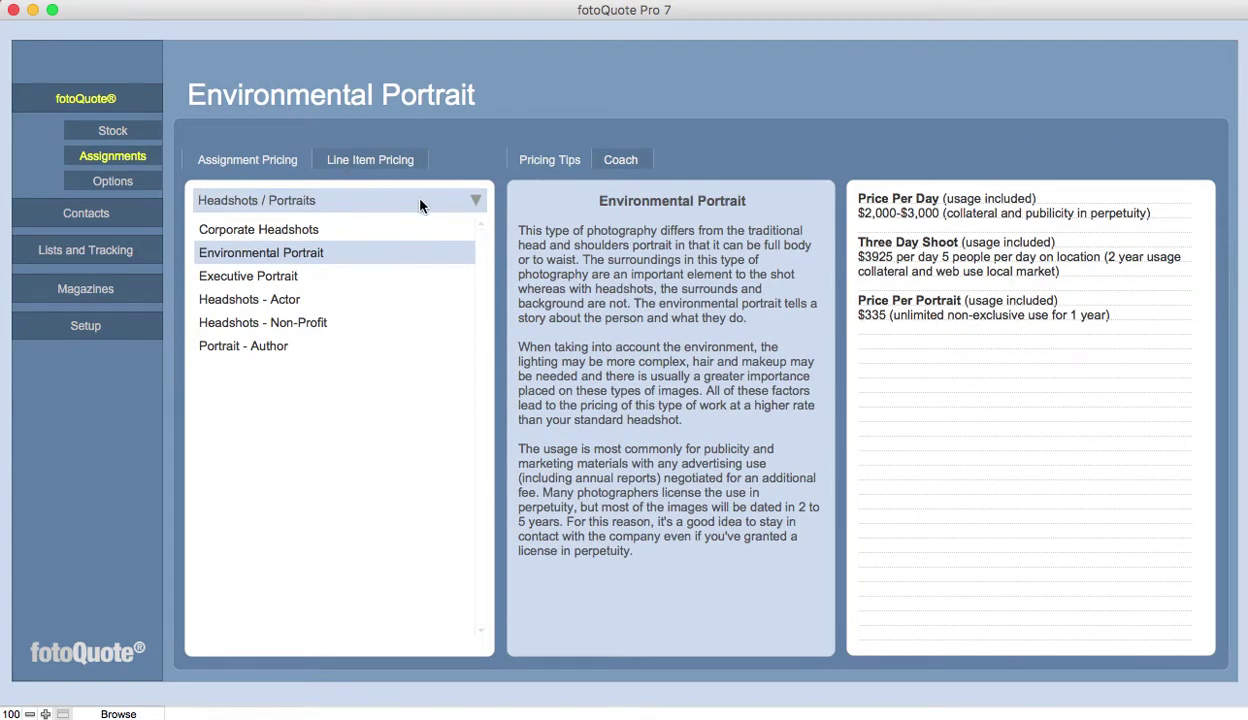
click(420, 205)
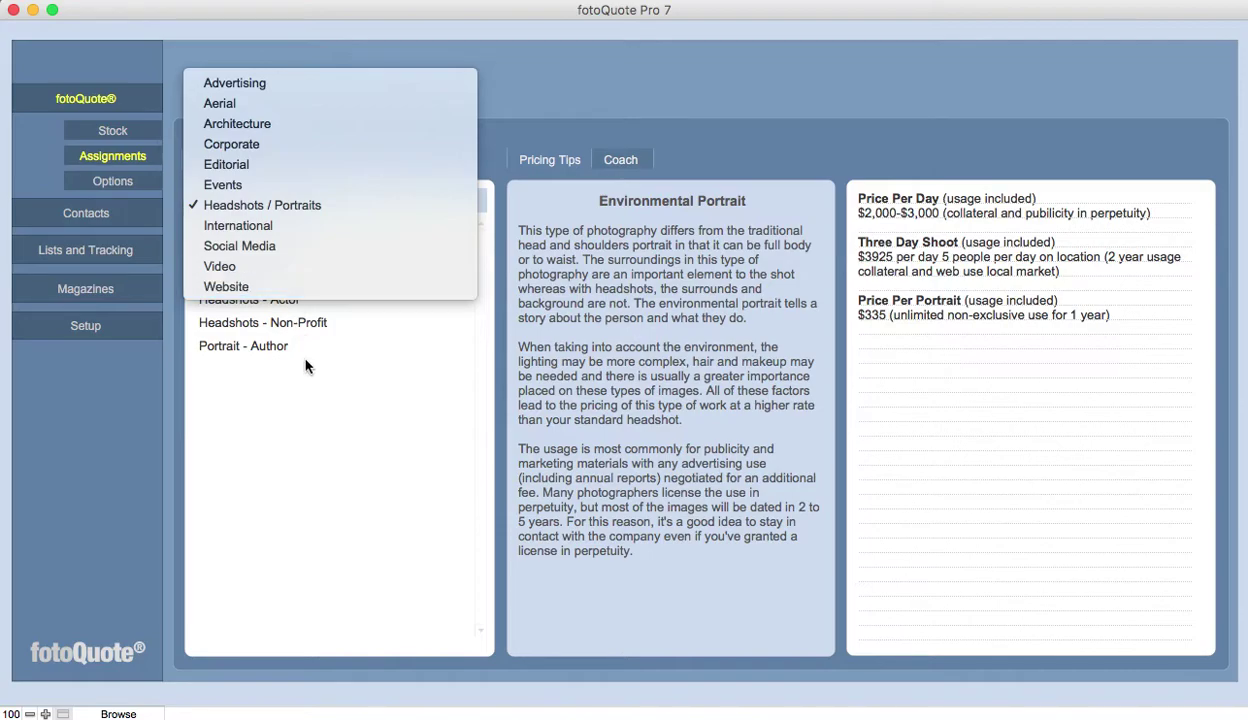
click(297, 204)
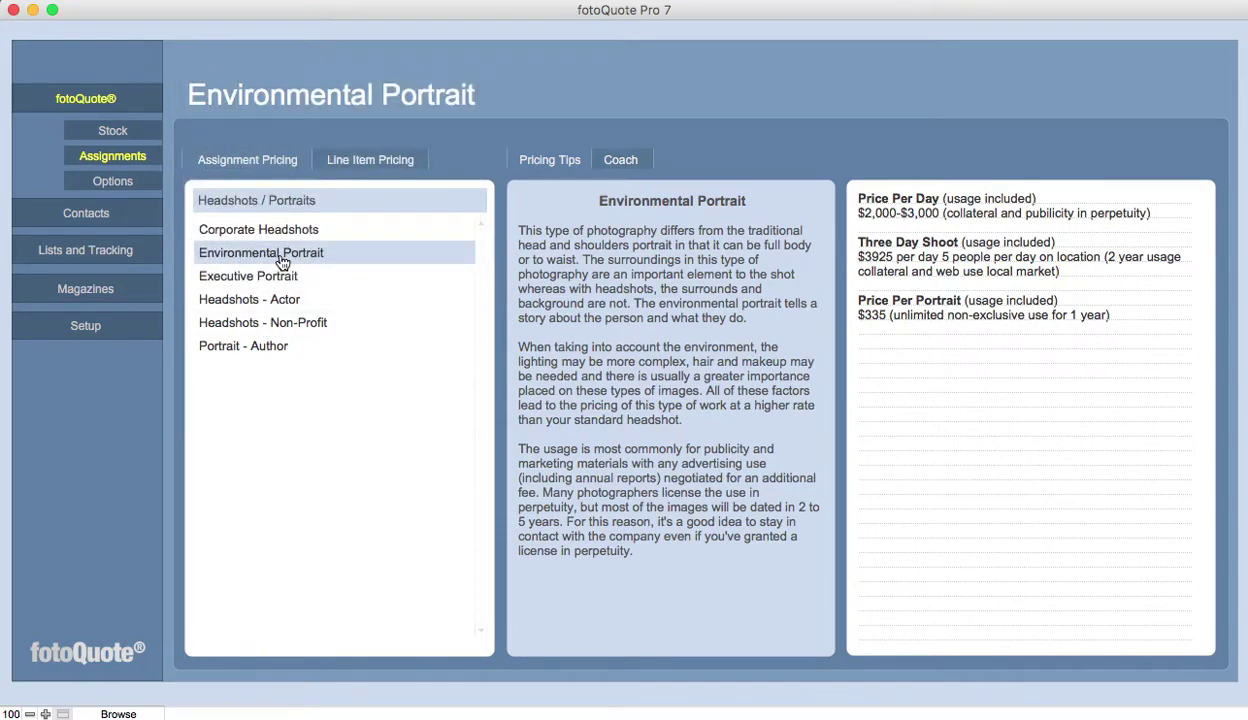
Step: Review assignment Line Item Pricing and the coaching guide, then go to the contact records
click(363, 158)
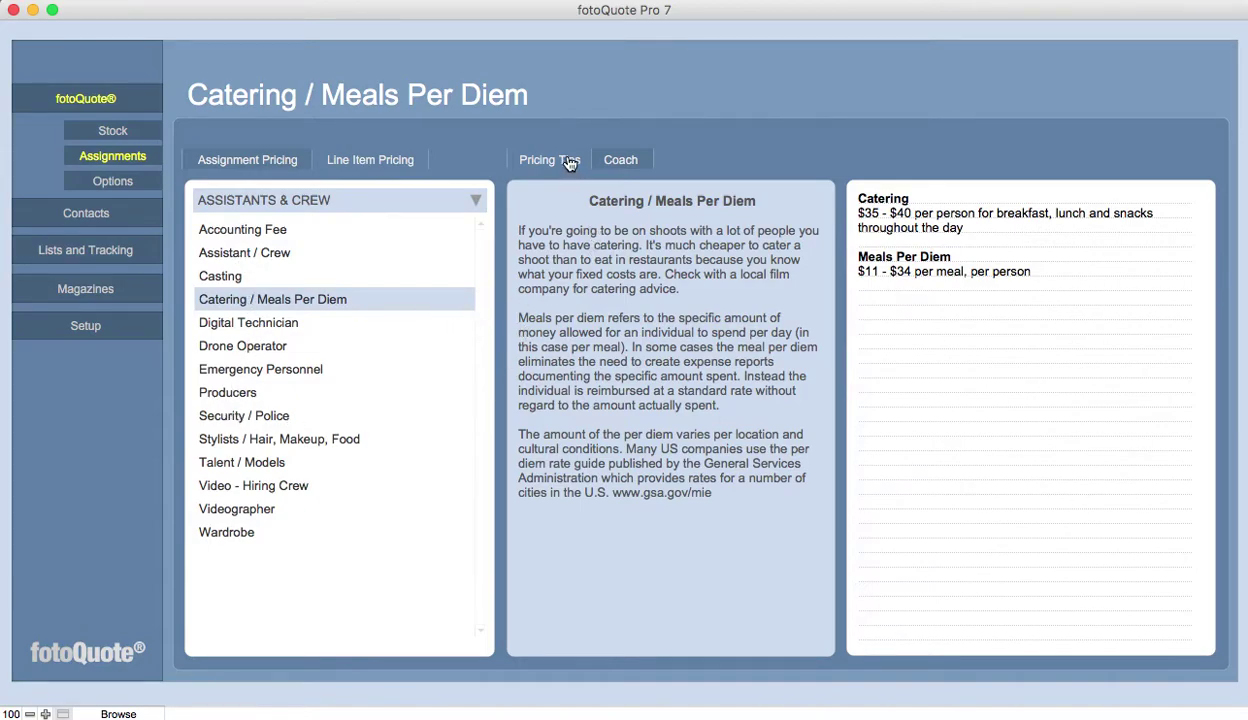
click(614, 162)
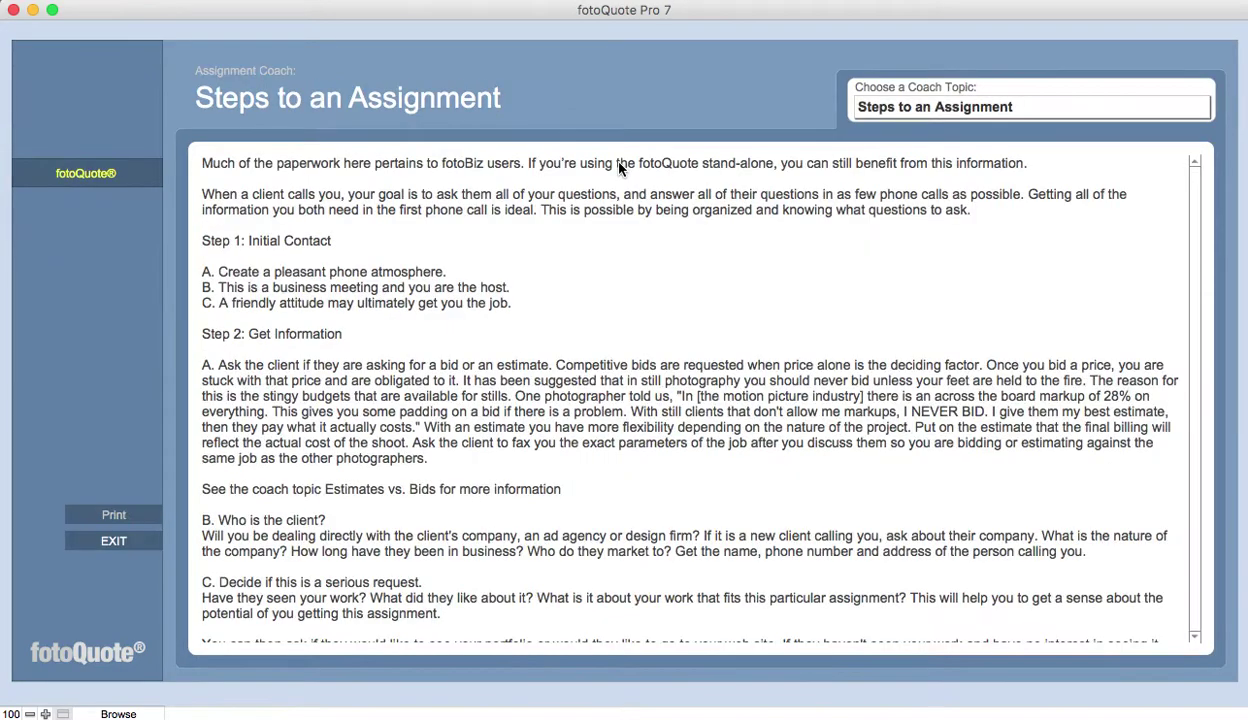
click(112, 540)
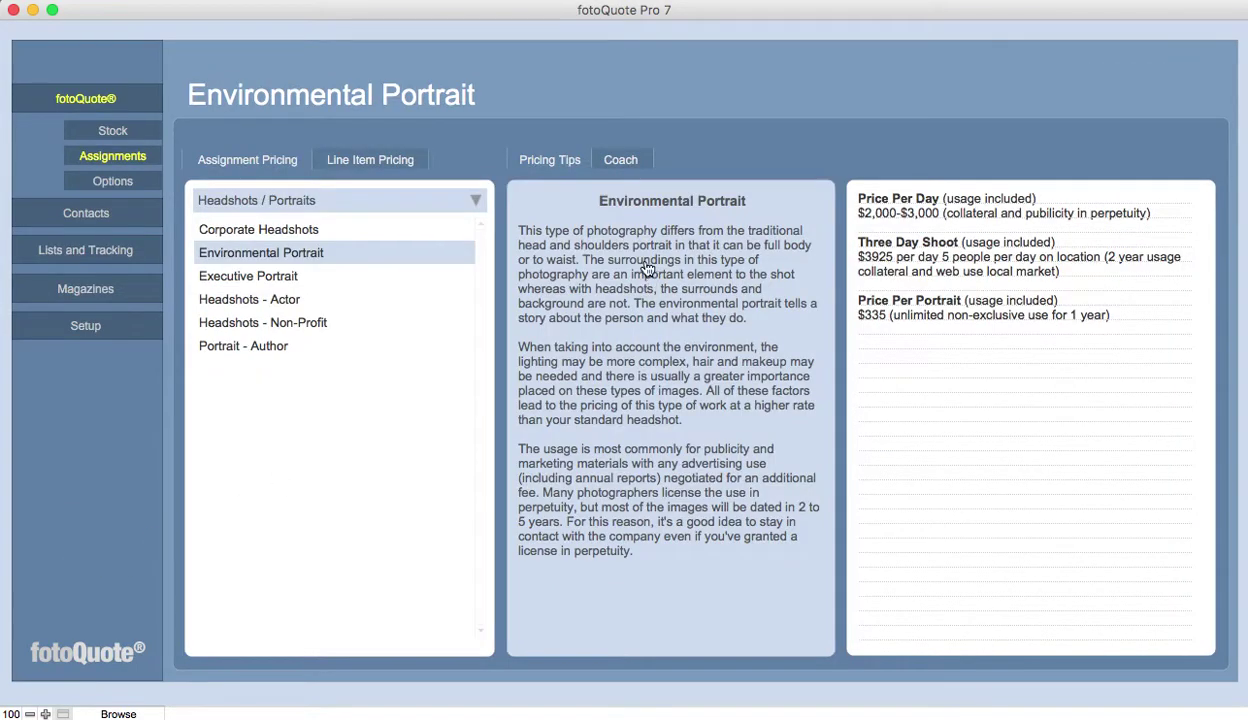
click(92, 215)
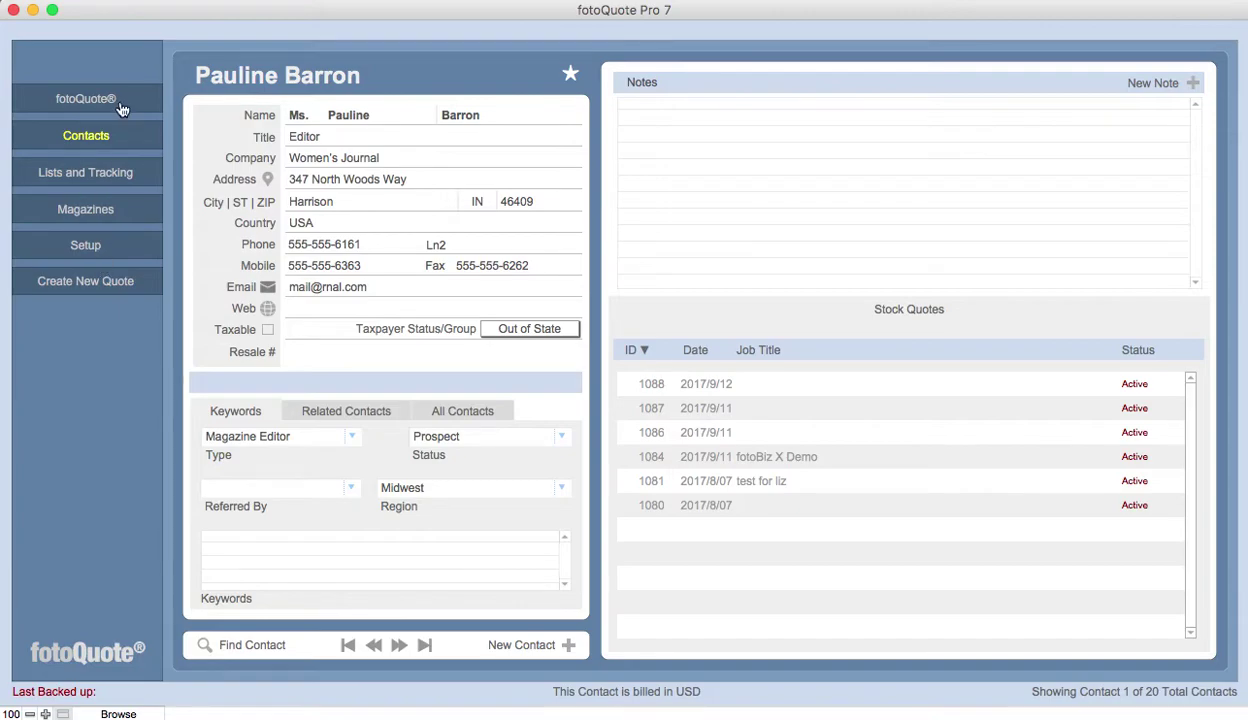
Step: Create stock quote 1089 for the Women's Journal editor with a 1-year license line item
click(78, 287)
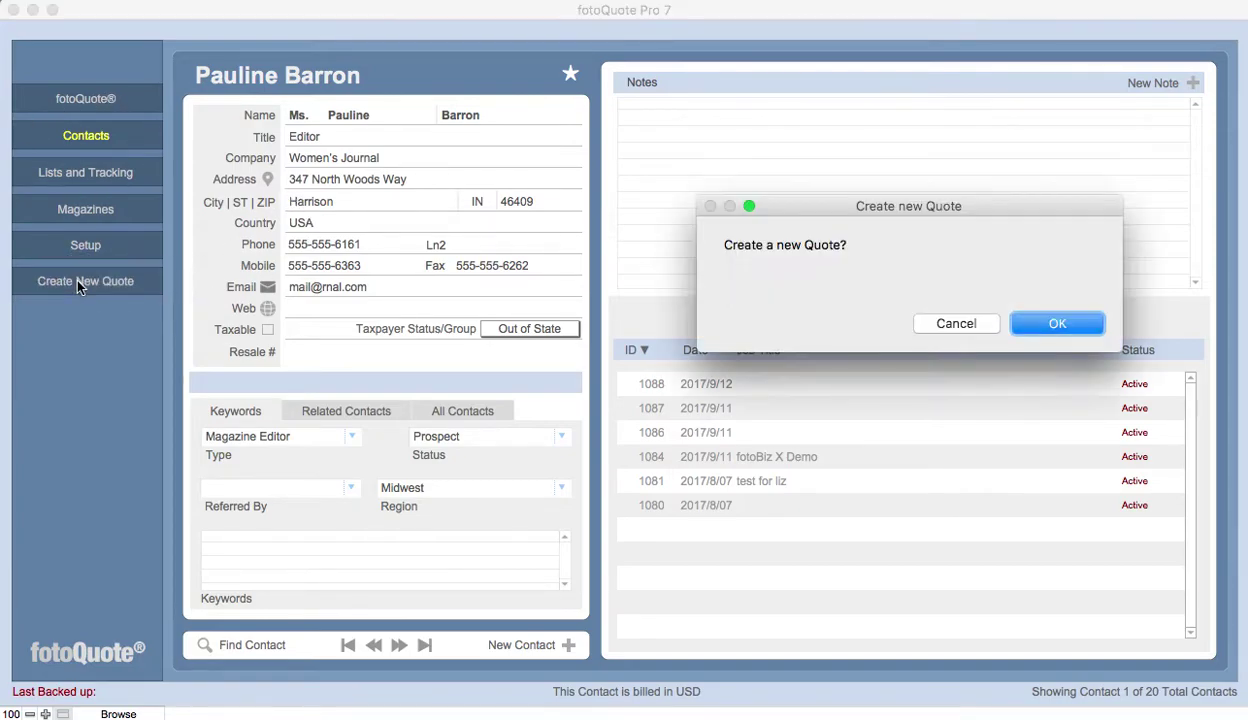
click(1035, 318)
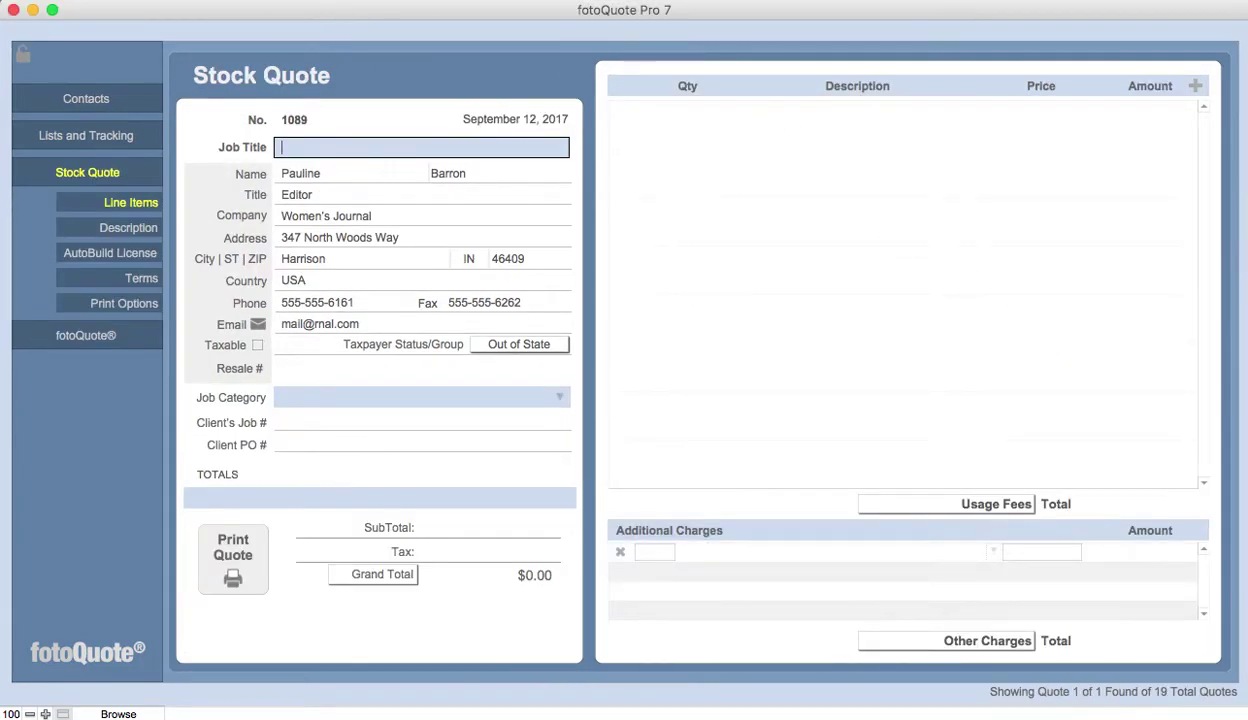
click(1200, 88)
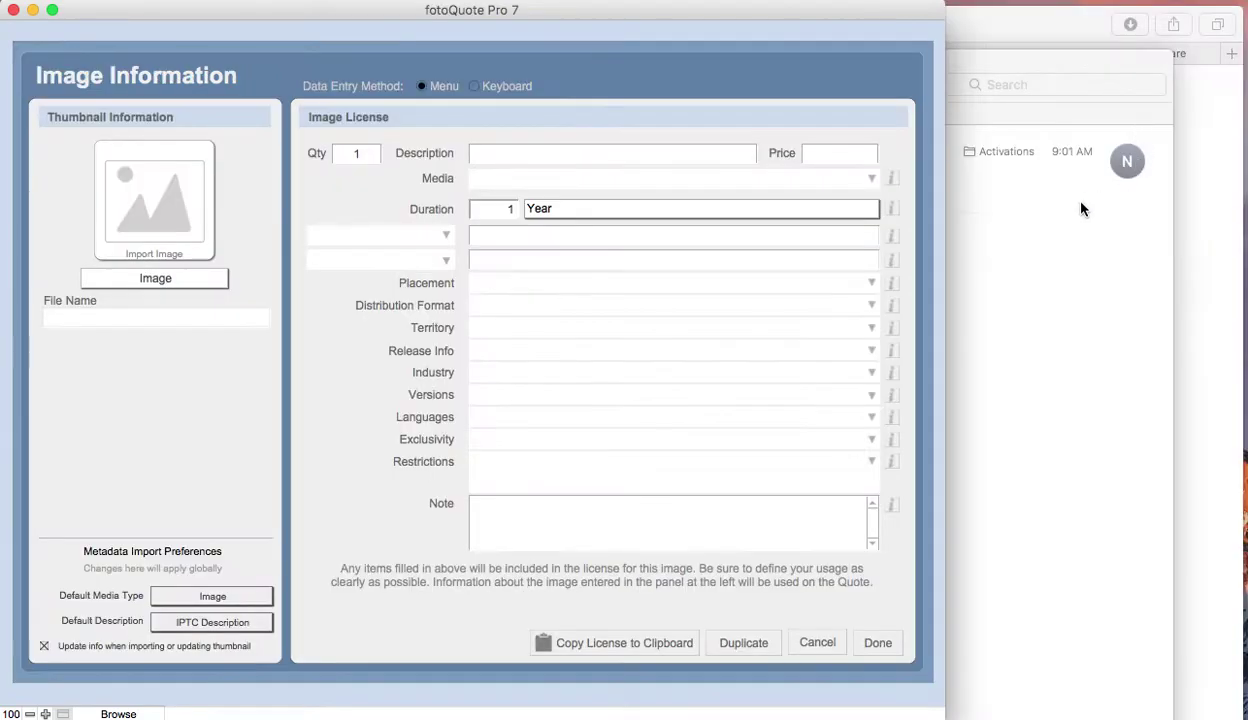
click(880, 647)
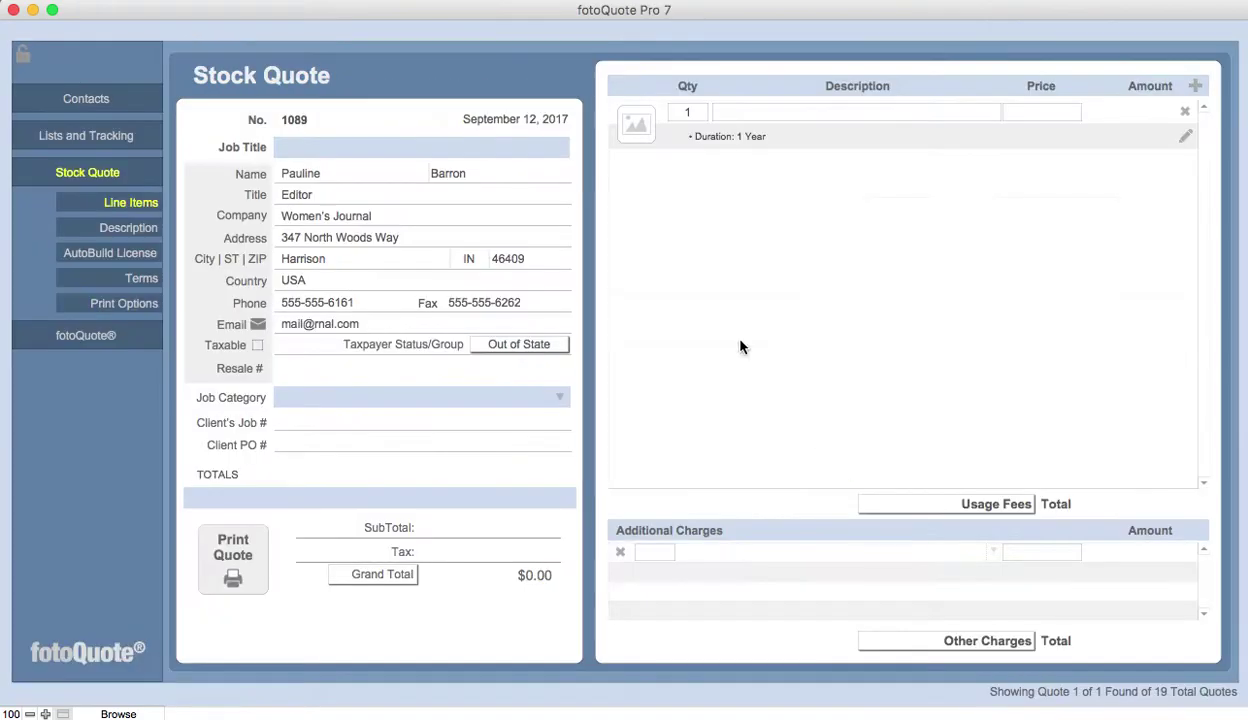
click(88, 100)
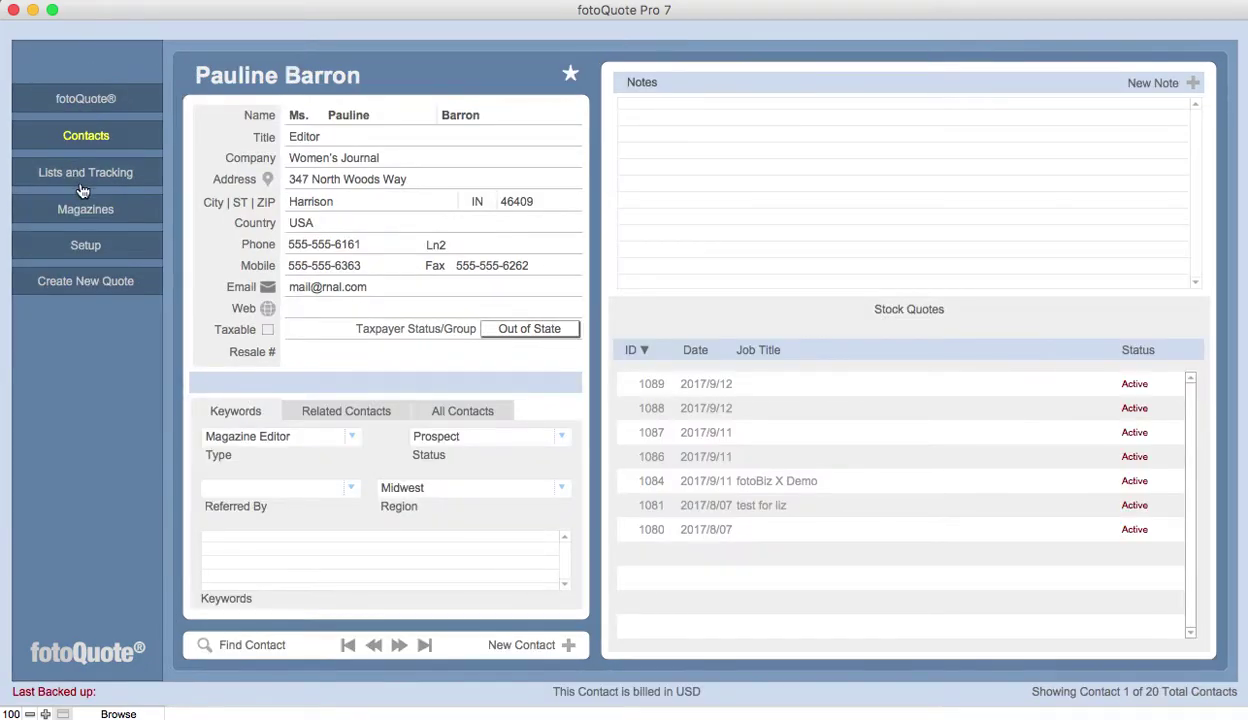
Step: Browse the contacts list, stock quotes list and magazine database, then return to stock pricing ($1,304)
click(86, 174)
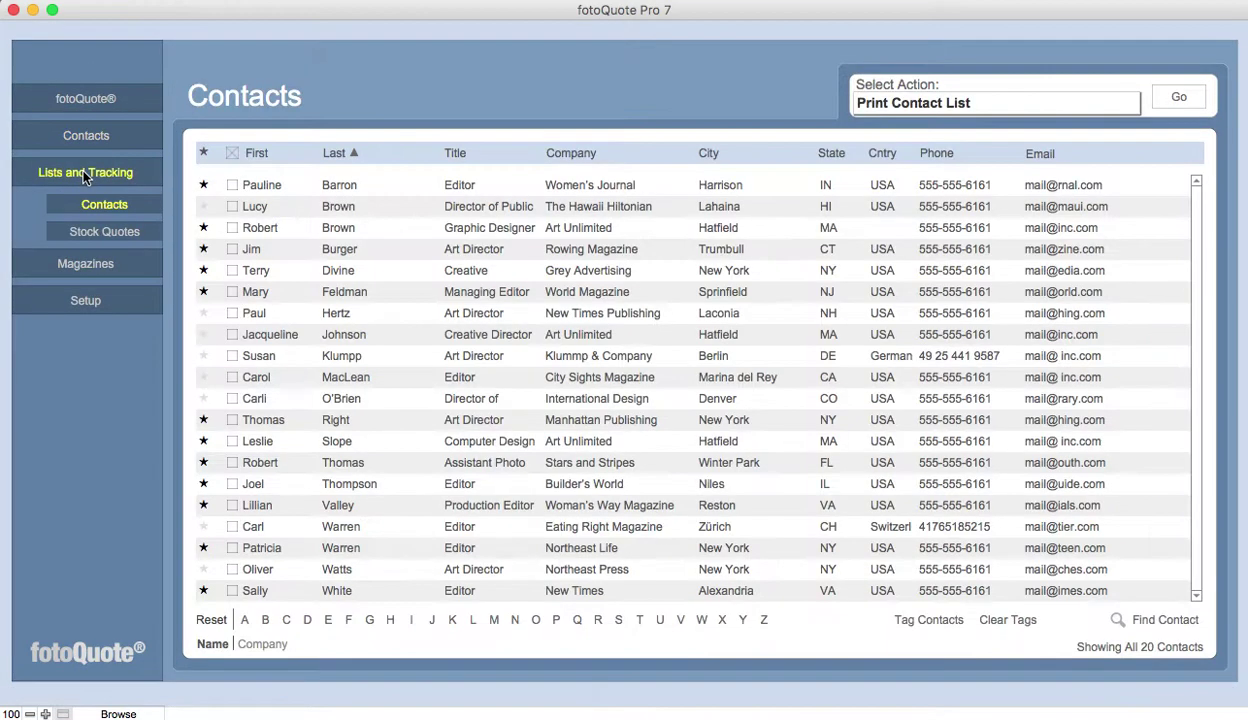
click(104, 234)
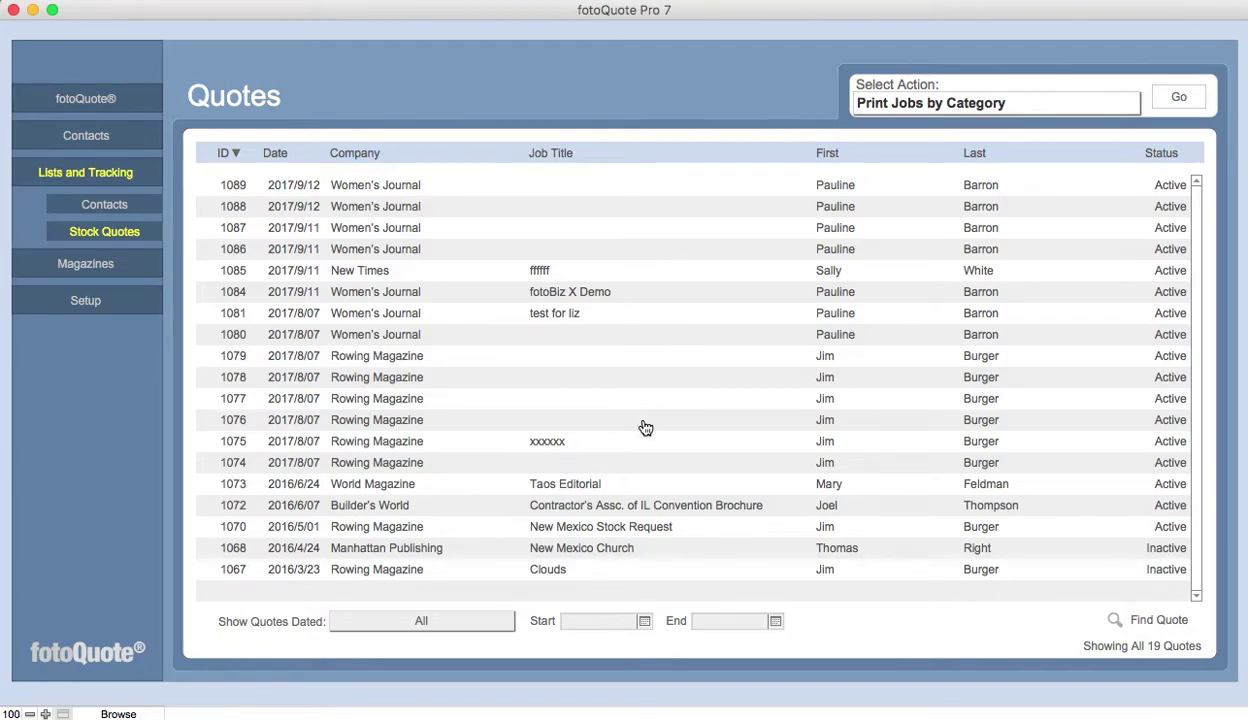
click(86, 260)
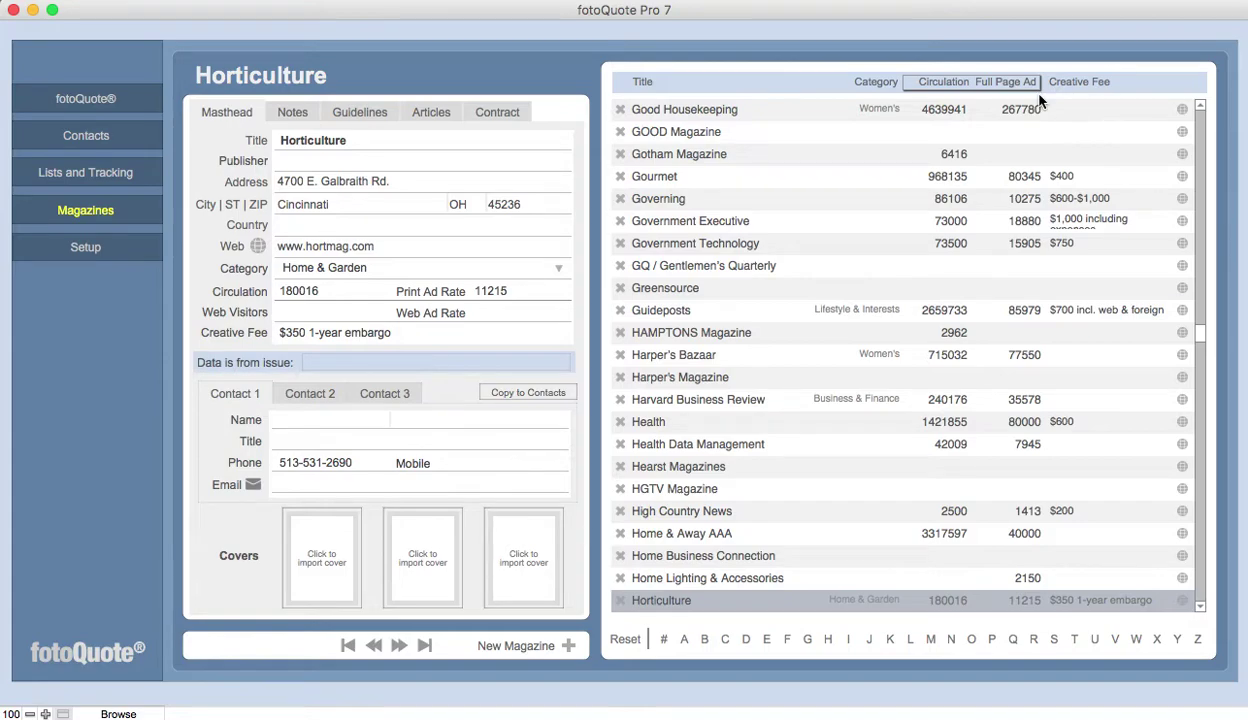
click(91, 101)
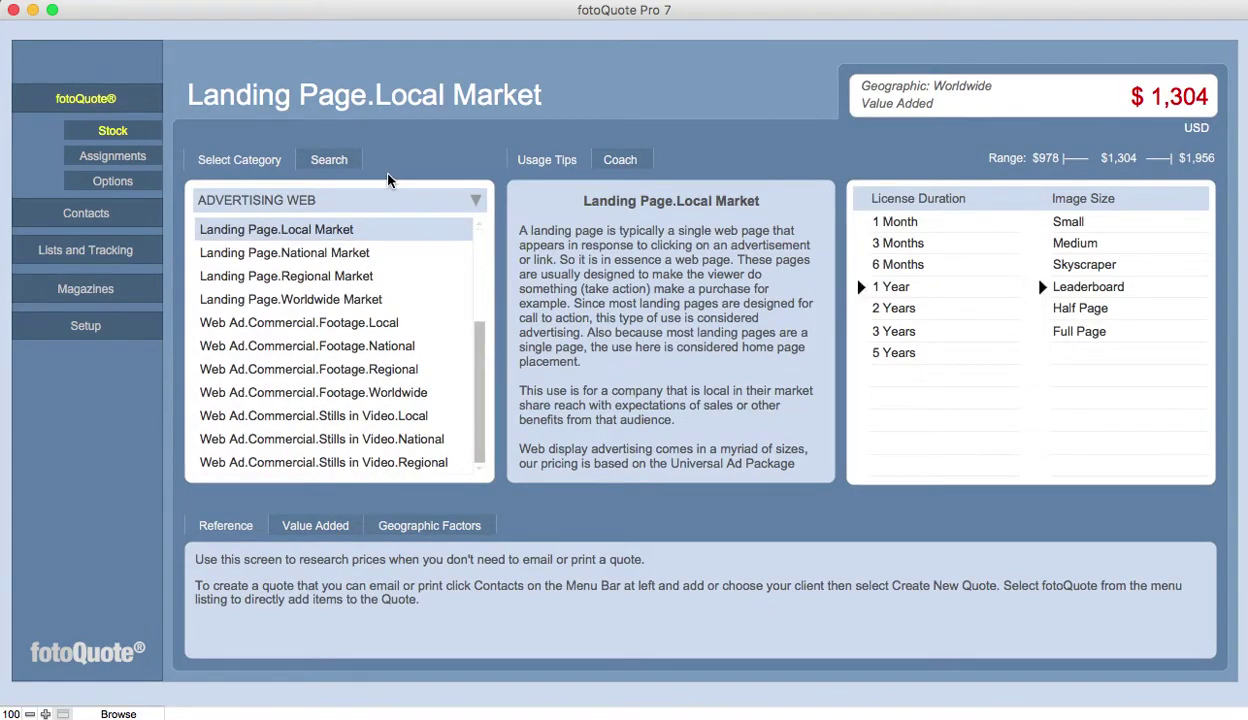